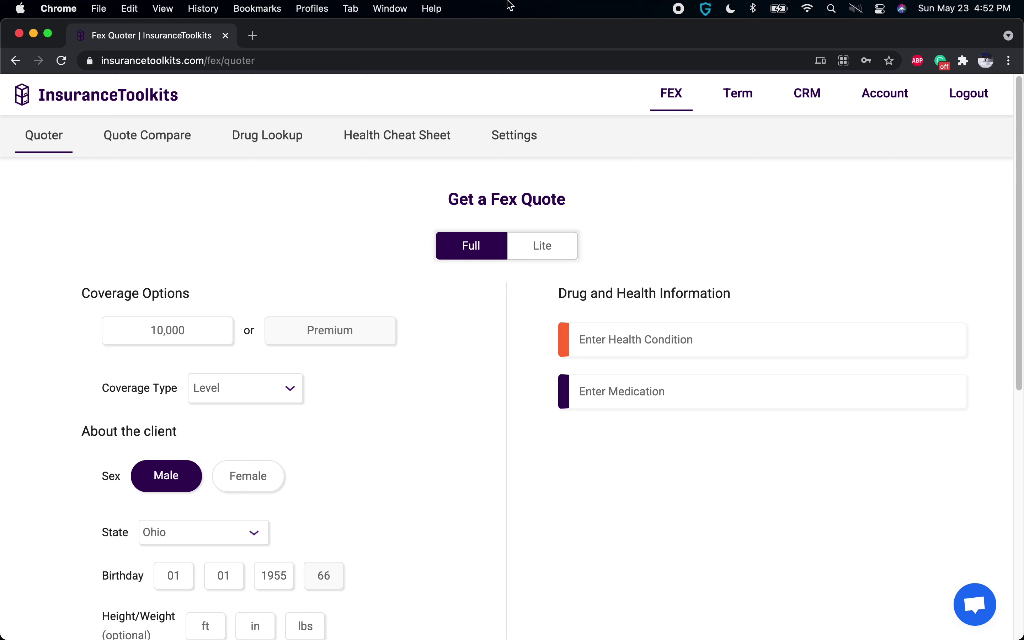
Add Metformin for Diabetes (No Complications), answering No to uncontrolled diabetes
left_click(641, 404)
type("metf")
left_click(621, 427)
left_click(685, 437)
scroll(800, 603, "down", 1)
left_click(787, 604)
left_click(797, 451)
Add Gabapentin for Pain, which brings in Diabetic Neuropathy as a condition
type("gaba")
left_click(630, 407)
left_click(613, 504)
left_click(759, 606)
scroll(600, 549, "down", 1)
scroll(599, 549, "down", 2)
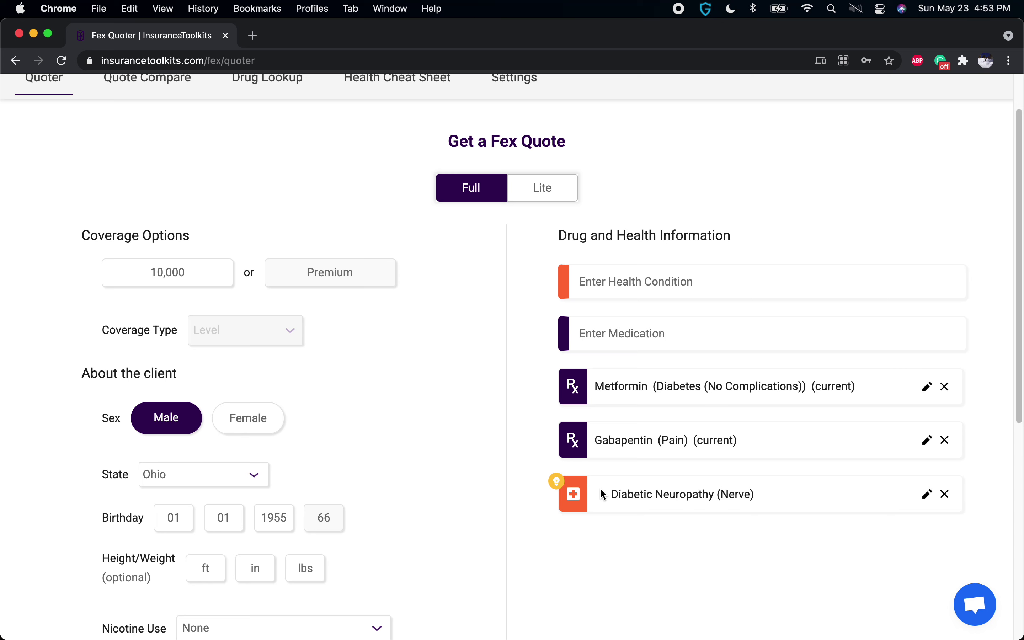
left_click(679, 344)
Add Coreg for High Blood Pressure (Controlled)
type("coreg")
key("BackSpace")
type("g")
left_click(612, 369)
left_click(642, 437)
left_click(786, 586)
Add Furosemide for High Blood Pressure (Controlled) at 40 mg or less, then delete the auto-added CHF condition
left_click(642, 336)
type("furso")
key("BackSpace")
key("BackSpace")
key("BackSpace")
type("ro")
left_click(626, 369)
scroll(670, 495, "down", 3)
left_click(683, 375)
left_click(759, 452)
left_click(754, 297)
left_click(754, 289)
left_click(769, 327)
mouse_move(556, 512)
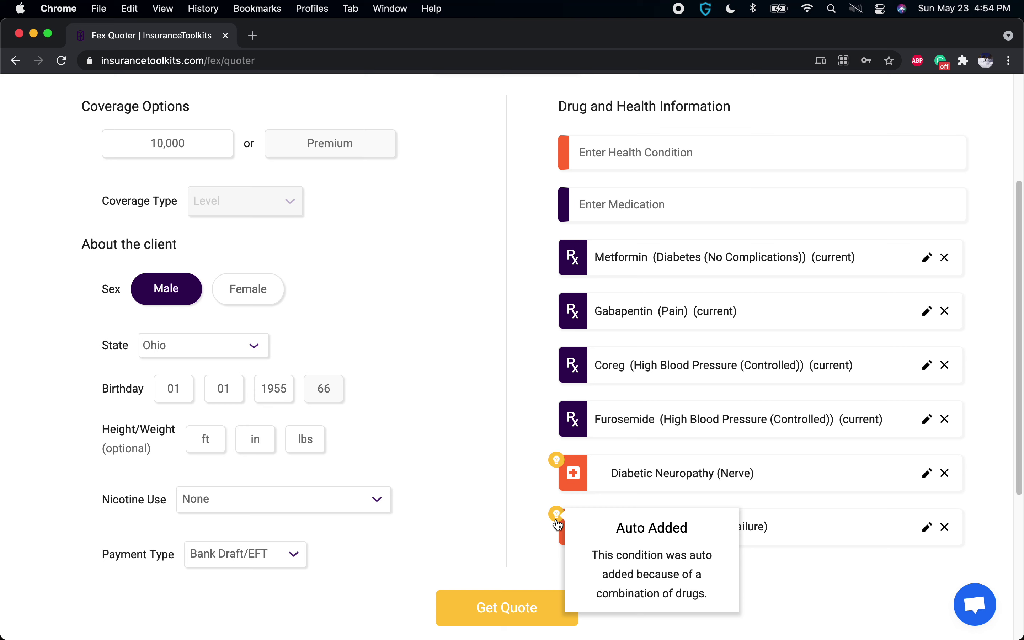
left_click(946, 528)
Check that Diabetic Neuropathy (Nerve) is the only condition left alongside the four medications
mouse_move(557, 459)
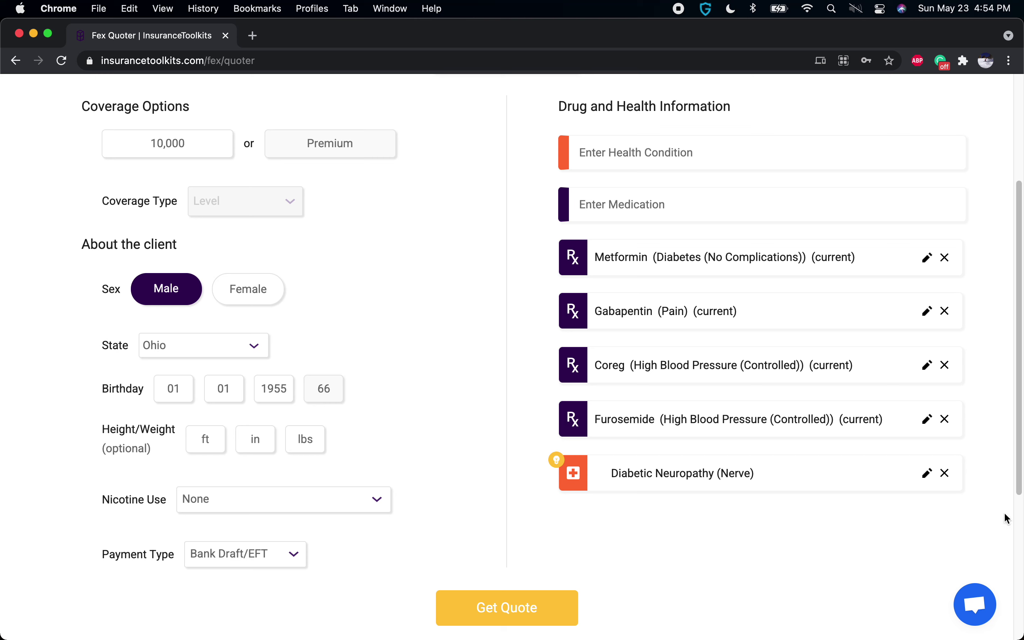